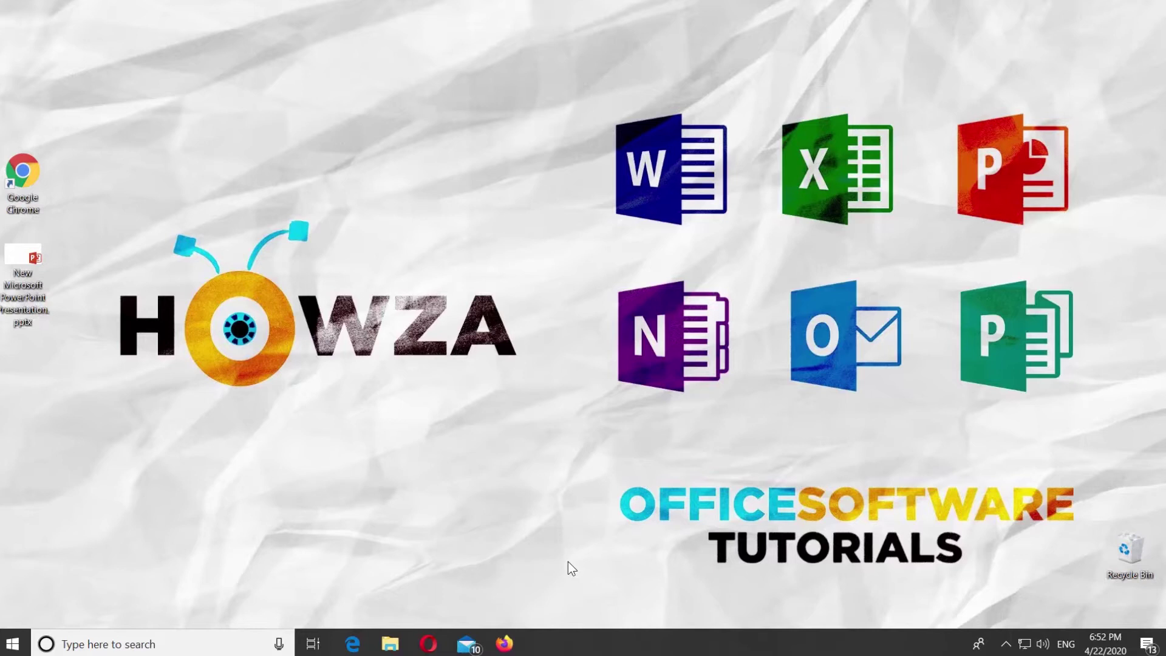
Step: Open 'New Microsoft PowerPoint Presentation.pptx' from the desktop
{"action": "double_click", "coordinate": [49, 307]}
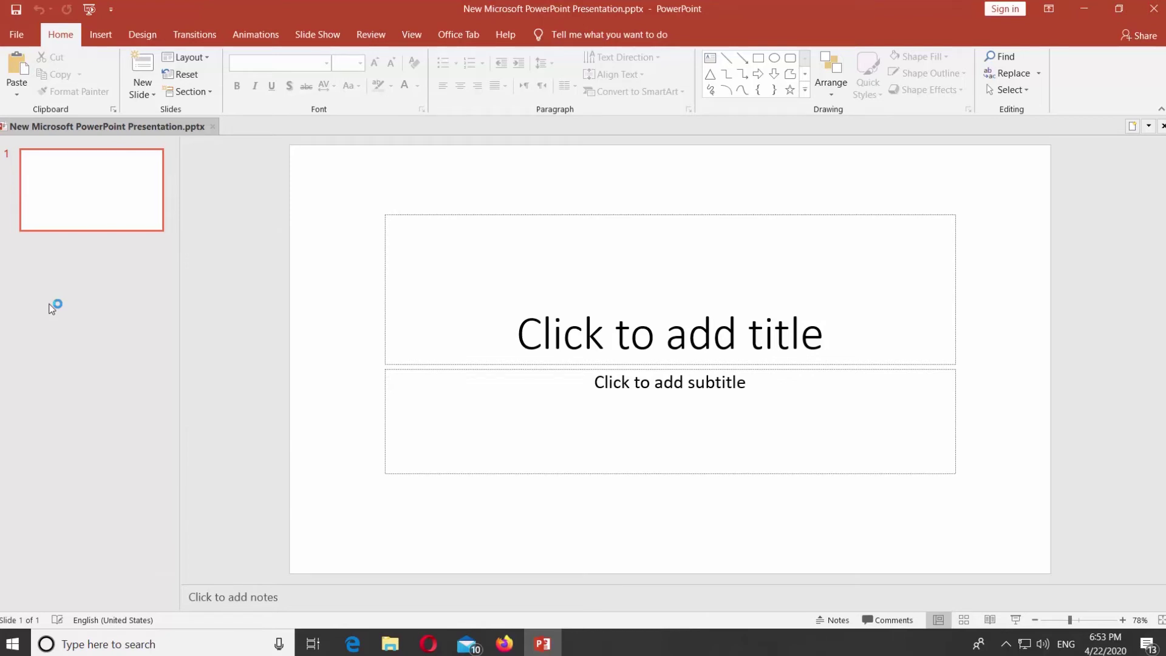
Step: Enter the title 'How to Strikethrough Text In PowerPoint' and select 'How to'
{"action": "left_click", "coordinate": [508, 316]}
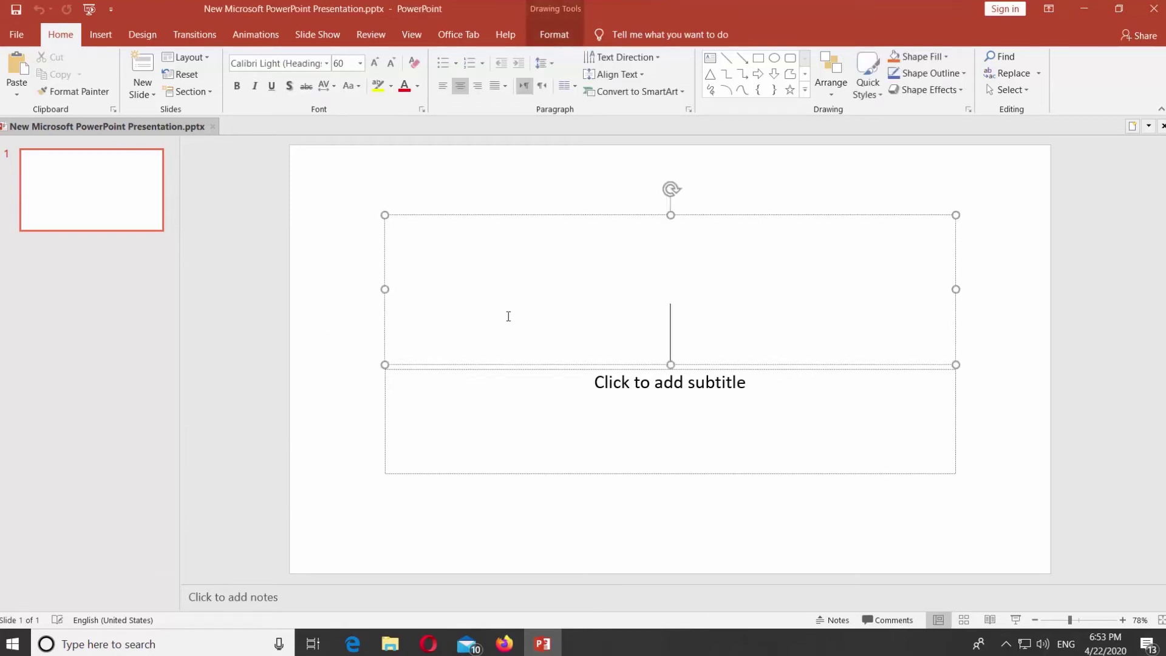
{"action": "type", "text": "How to Strikethrough Text In PowerPoint"}
{"action": "left_click", "coordinate": [399, 284]}
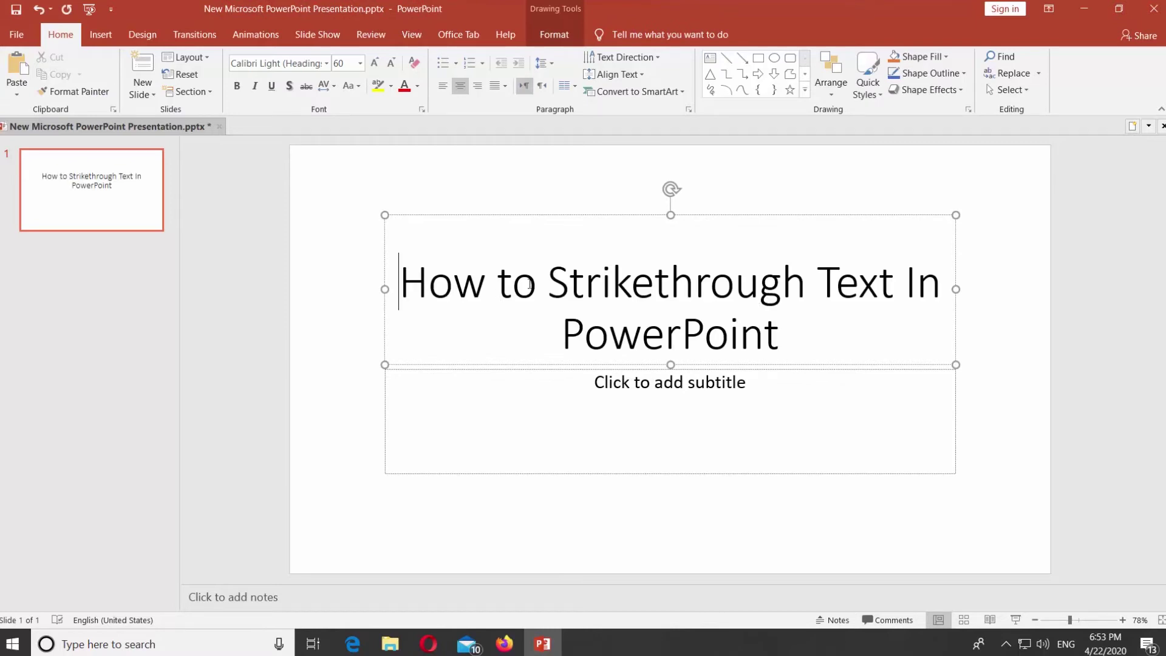
{"action": "left_click", "coordinate": [533, 285], "text": "shift"}
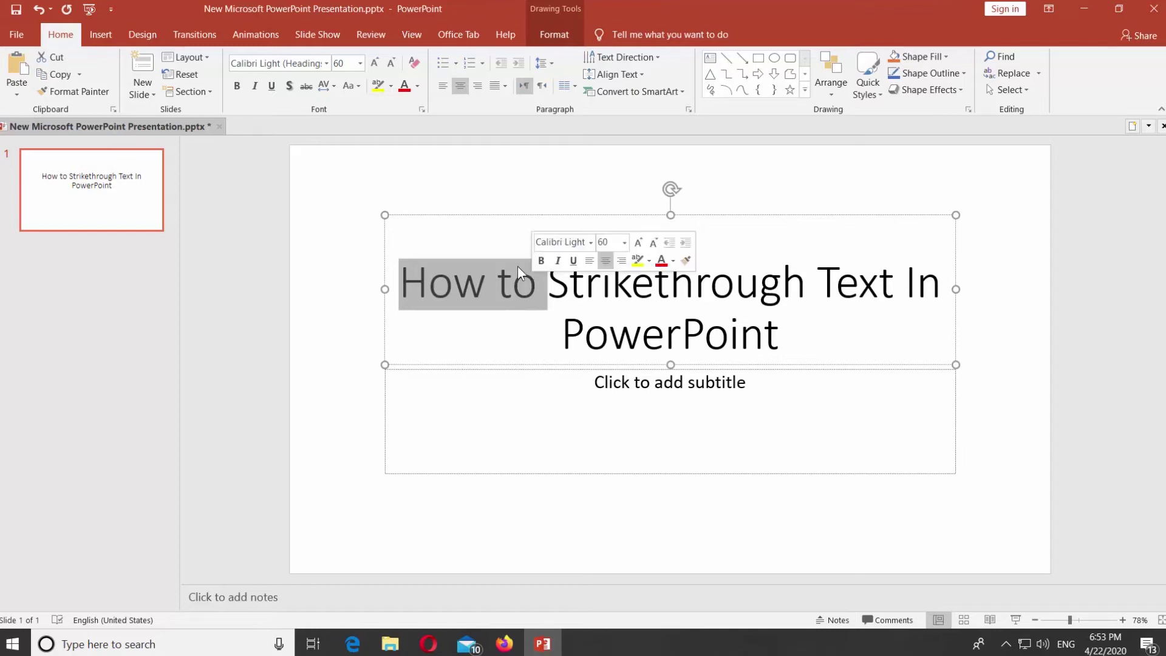
Step: Strike through 'How to' with the Home > Font Strikethrough button
{"action": "left_click", "coordinate": [307, 89]}
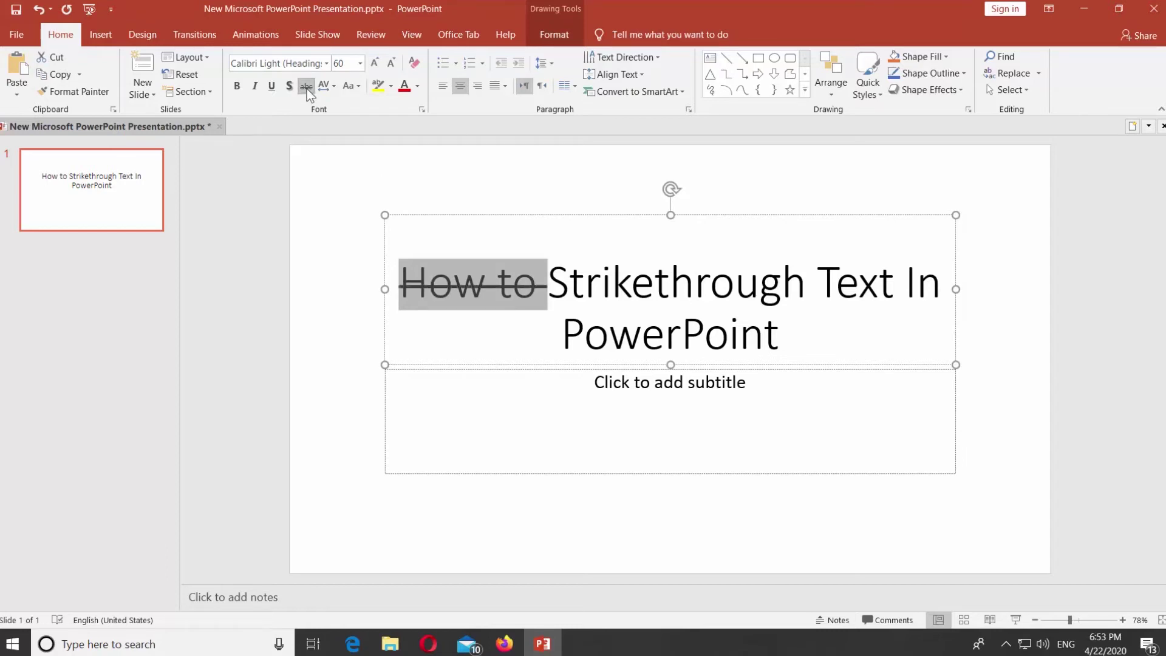
{"action": "left_click", "coordinate": [525, 249]}
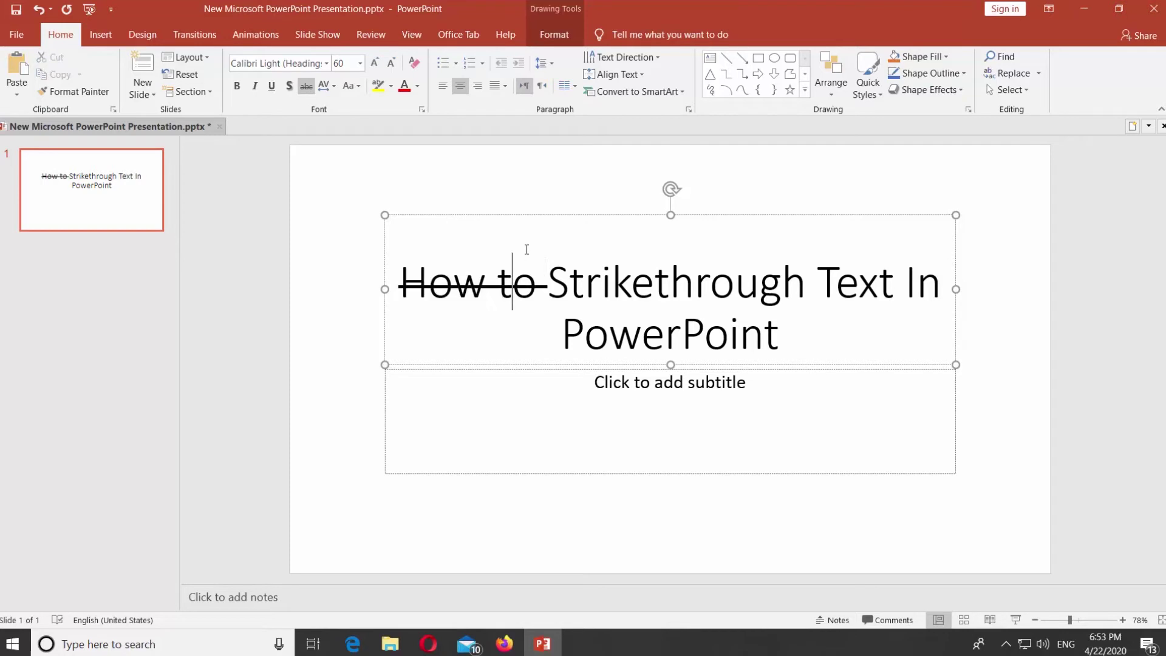
{"action": "double_click", "coordinate": [668, 304]}
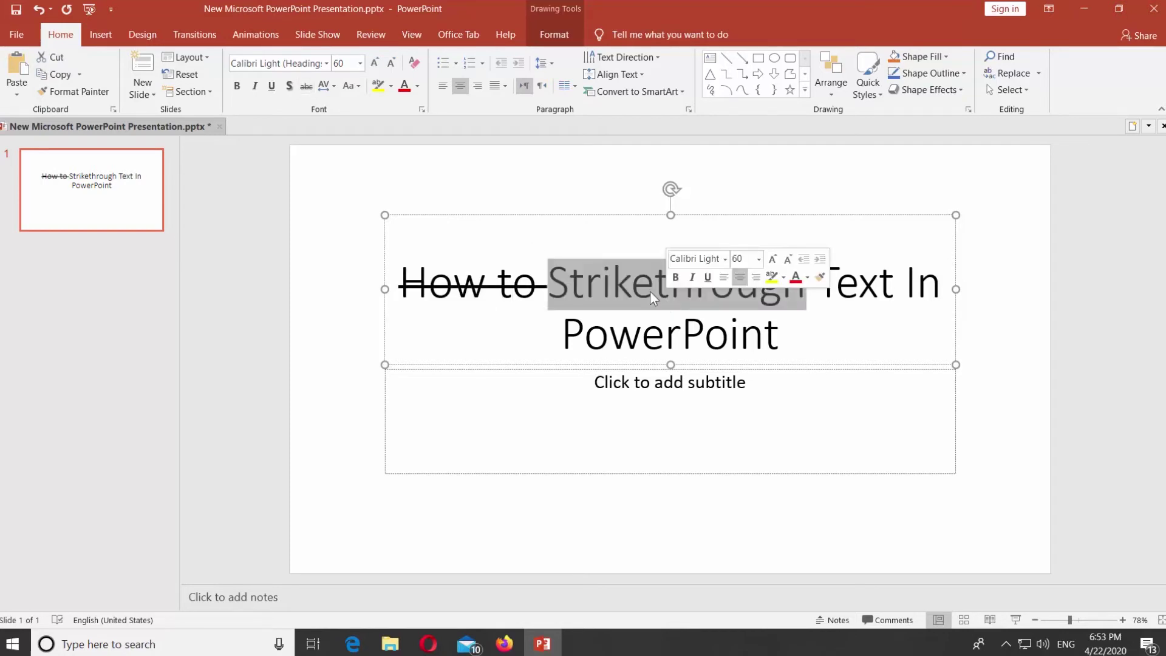
Step: Apply single strikethrough to 'Strikethrough' through the Font dialog's Effects
{"action": "right_click", "coordinate": [649, 291]}
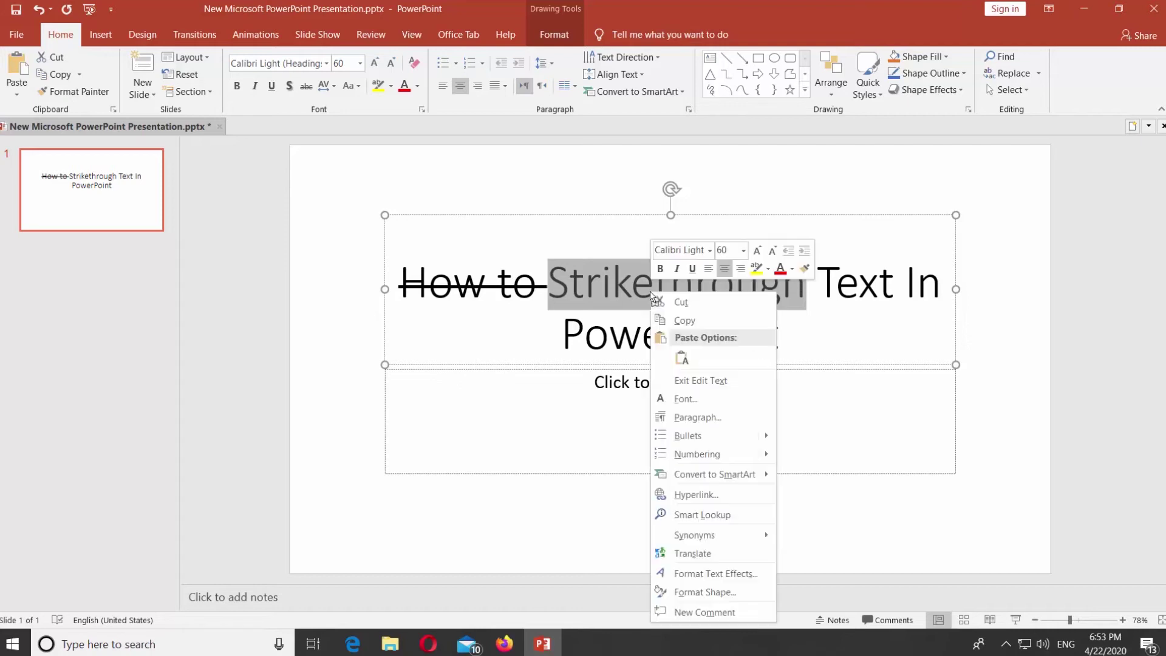
{"action": "left_click", "coordinate": [693, 400]}
{"action": "left_click", "coordinate": [475, 346]}
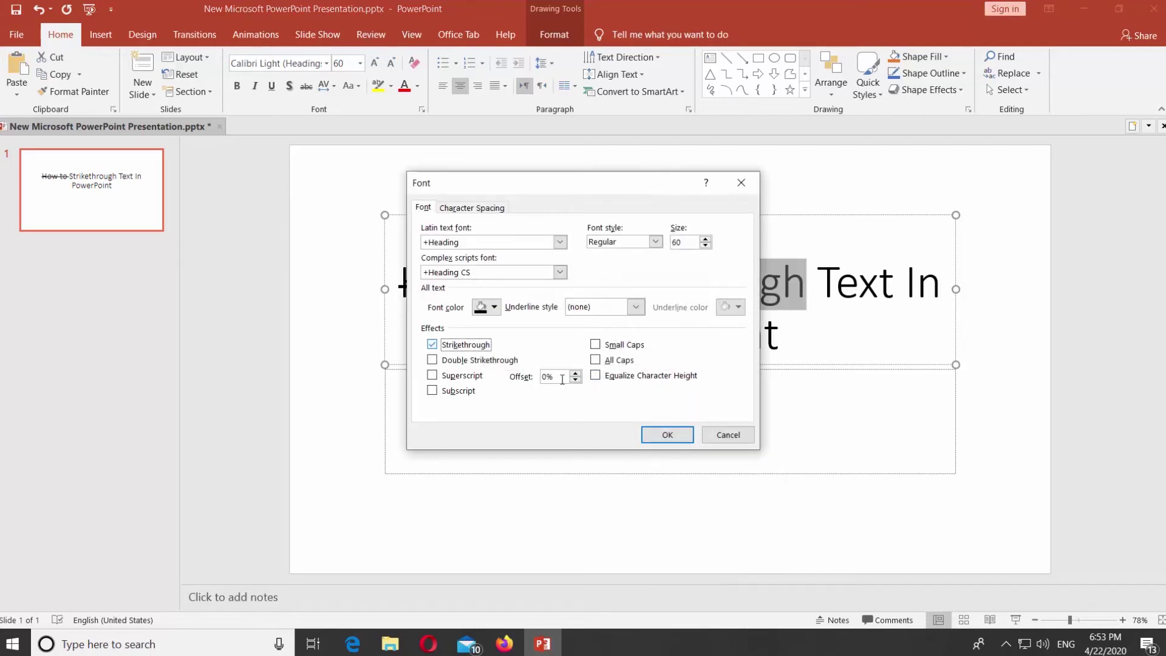
{"action": "left_click", "coordinate": [667, 434]}
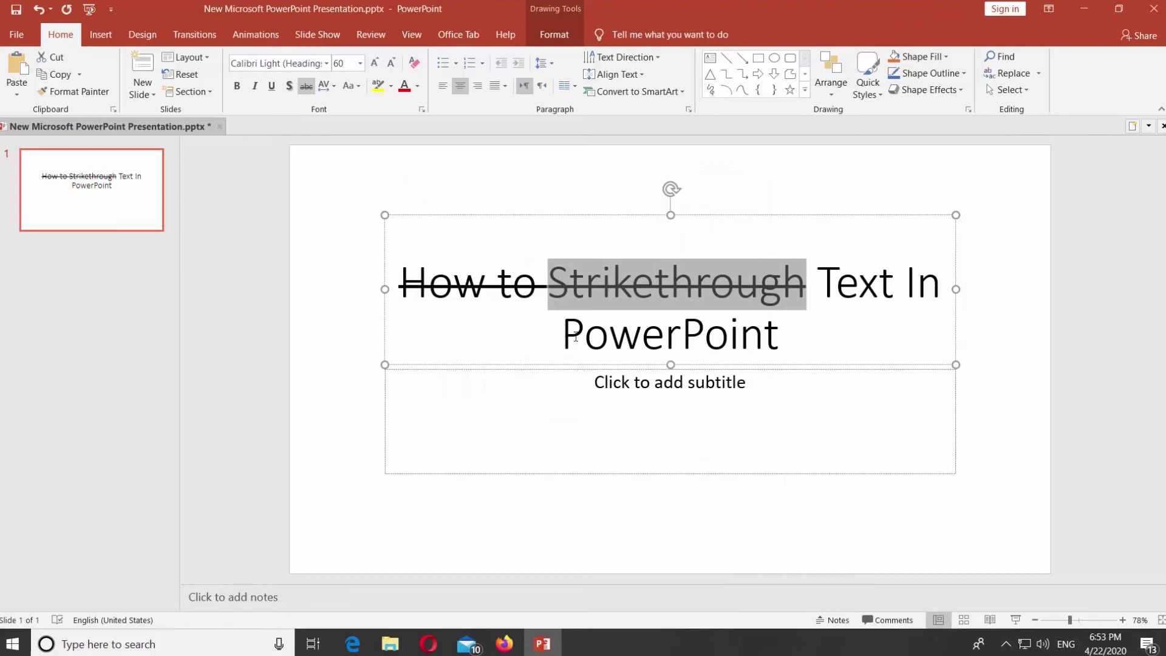
Step: Give 'PowerPoint' on the second title line a double strikethrough via the Font dialog
{"action": "left_click_drag", "start_coordinate": [563, 336], "coordinate": [763, 341]}
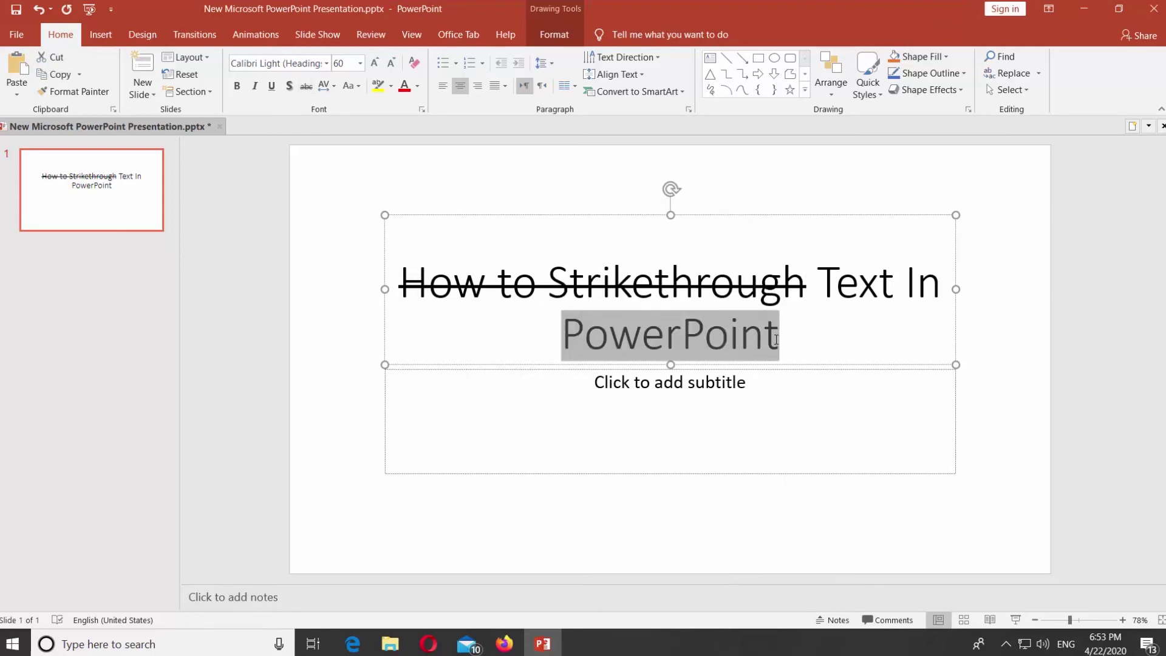
{"action": "right_click", "coordinate": [770, 337]}
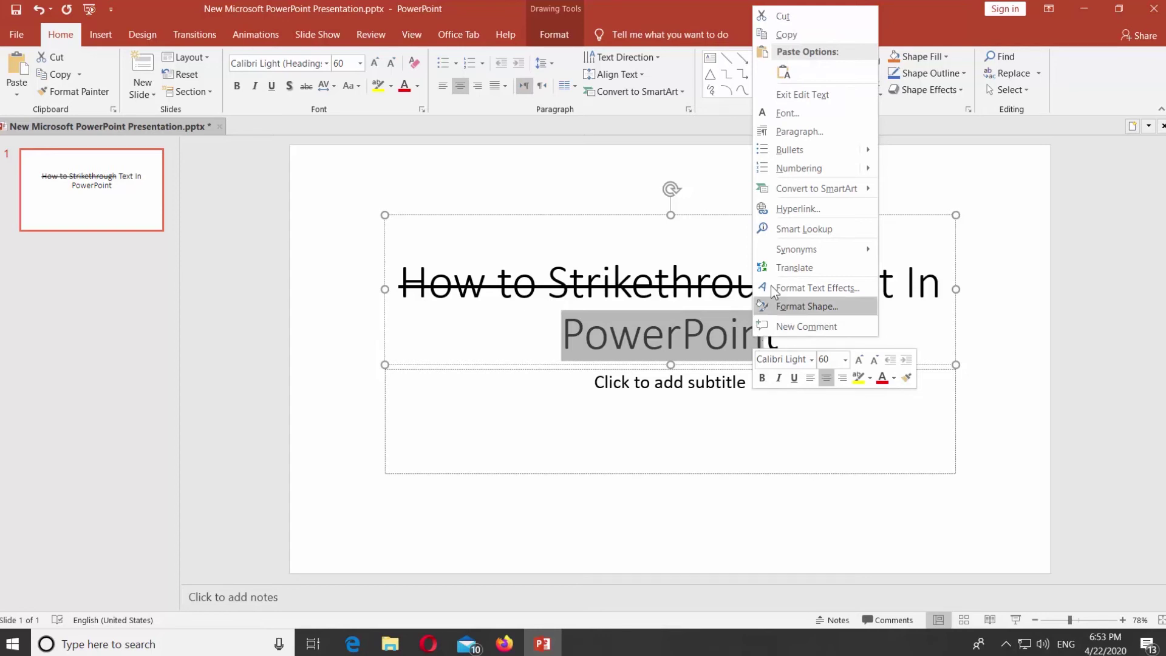
{"action": "left_click", "coordinate": [773, 113]}
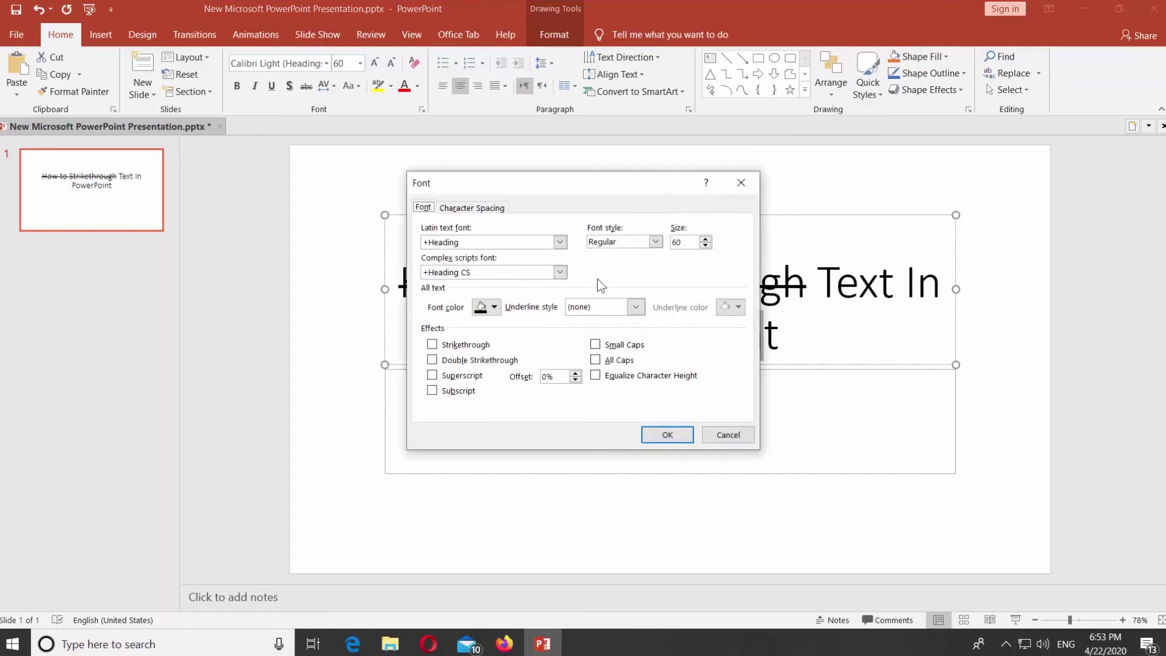
{"action": "left_click", "coordinate": [480, 360]}
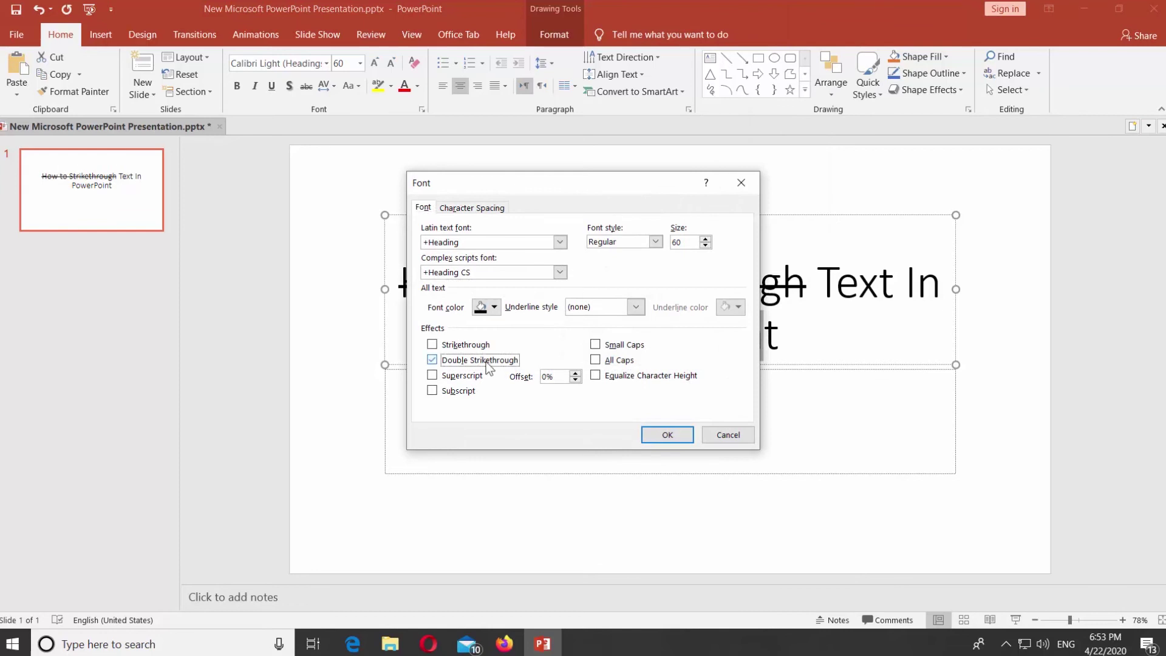
{"action": "left_click", "coordinate": [679, 436]}
{"action": "left_click", "coordinate": [688, 423]}
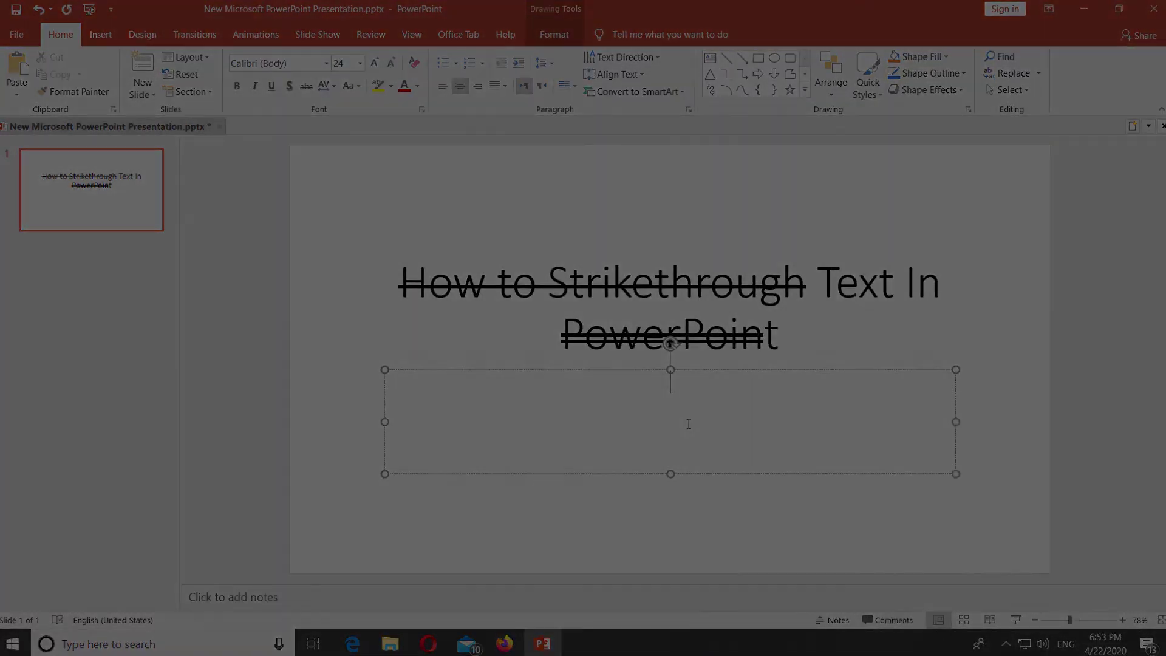